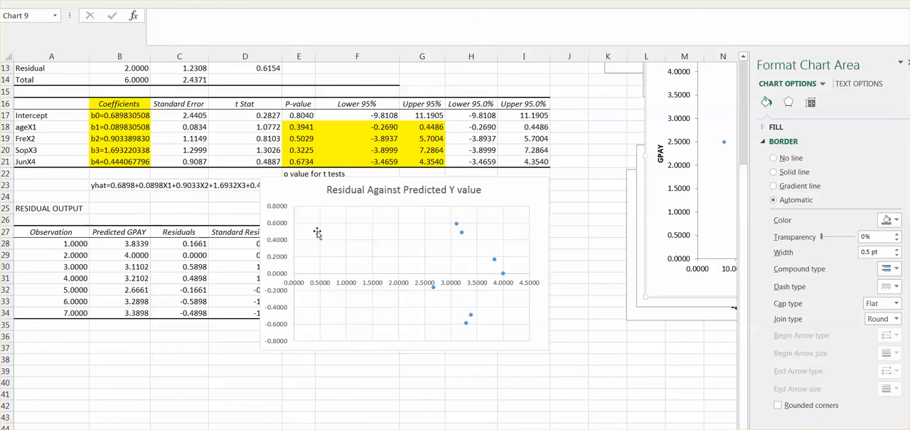
Step: Move the "Residual Against Predicted Y value" chart clear of the Standard Residuals column and deselect it
{"action": "left_click", "coordinate": [410, 177]}
{"action": "mouse_move", "coordinate": [409, 176]}
{"action": "left_mouse_down"}
{"action": "mouse_move", "coordinate": [551, 170]}
{"action": "mouse_move", "coordinate": [527, 158]}
{"action": "mouse_move", "coordinate": [607, 128]}
{"action": "mouse_move", "coordinate": [545, 172]}
{"action": "mouse_move", "coordinate": [457, 171]}
{"action": "left_mouse_up"}
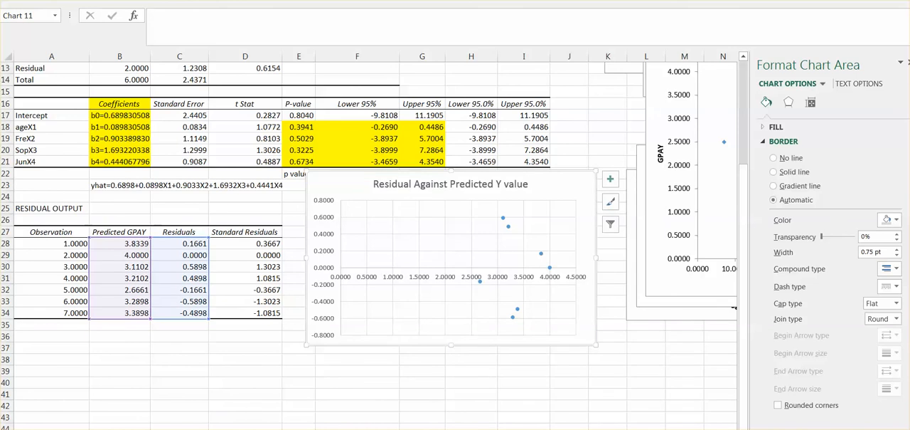
{"action": "left_click", "coordinate": [145, 383]}
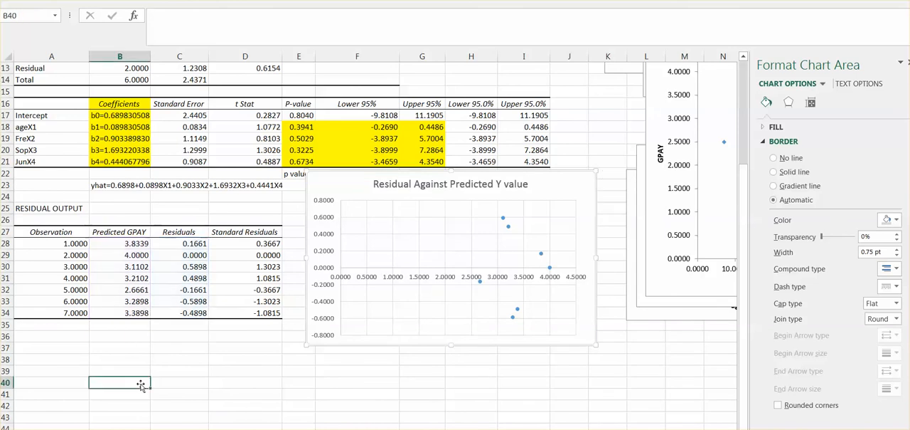
Step: Examine the residual output table, highlighting the Observation and Residuals columns that are needed for the order plot
{"action": "left_click_drag", "start_coordinate": [17, 208], "coordinate": [261, 314]}
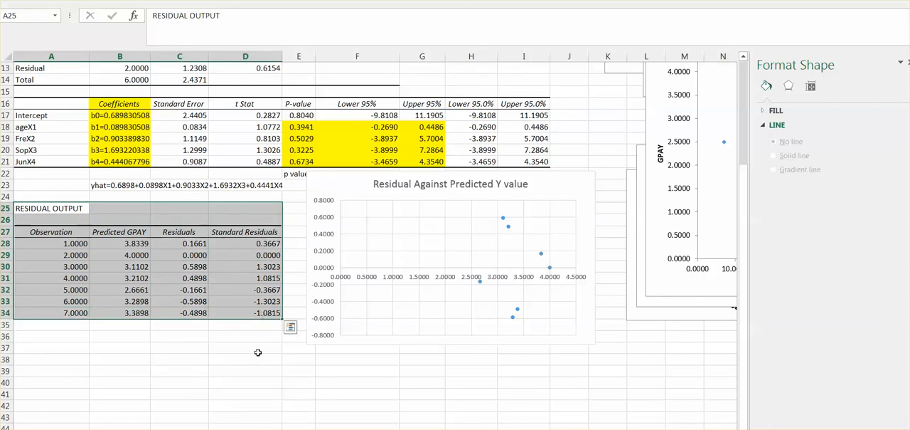
{"action": "left_click_drag", "start_coordinate": [50, 232], "coordinate": [52, 312]}
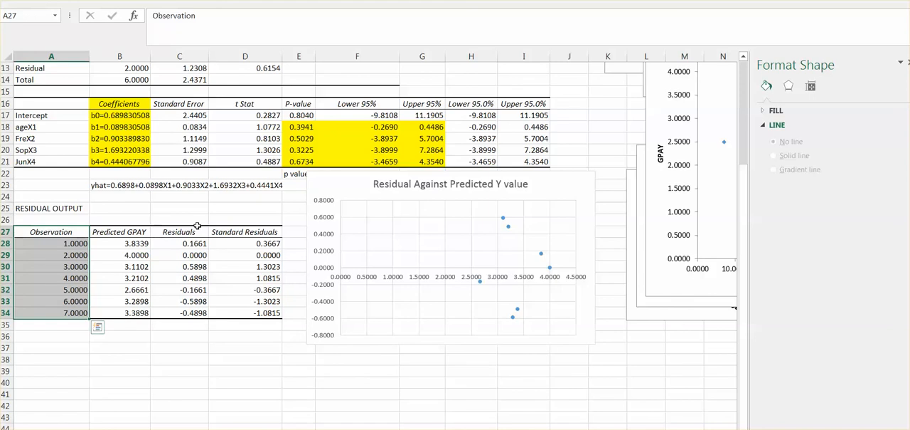
{"action": "left_click_drag", "start_coordinate": [197, 225], "coordinate": [156, 317]}
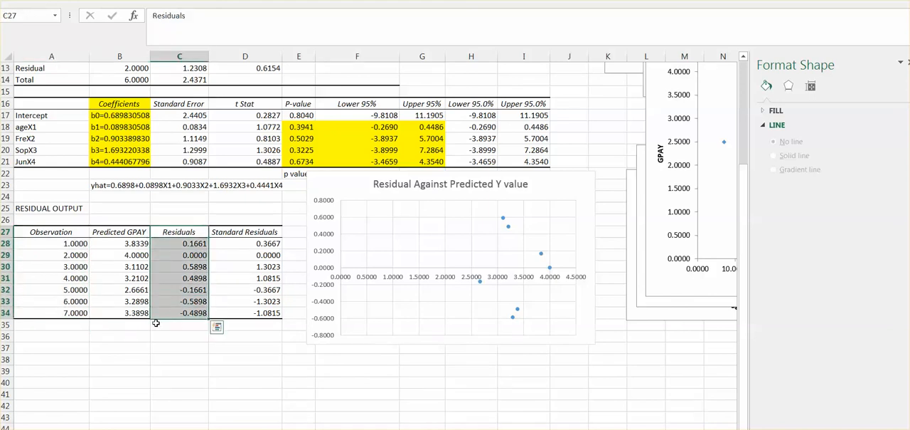
{"action": "left_click", "coordinate": [175, 346]}
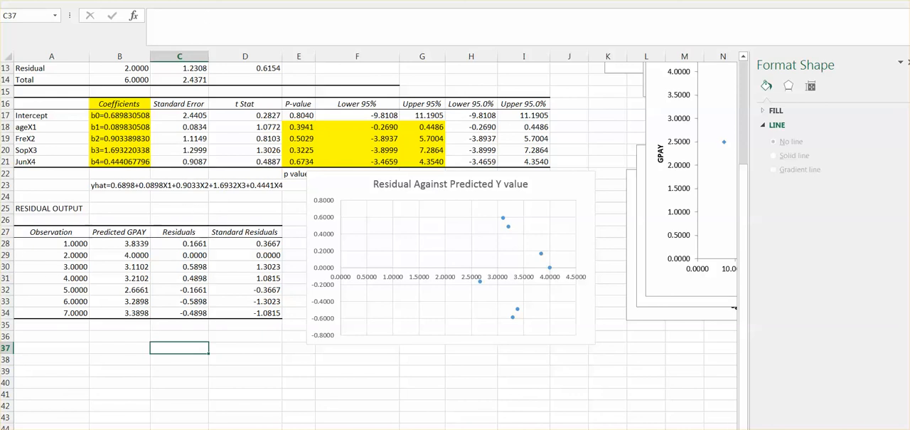
Step: Insert an empty scatter chart with straight lines and markers on the regression sheet
{"action": "left_click", "coordinate": [75, 1]}
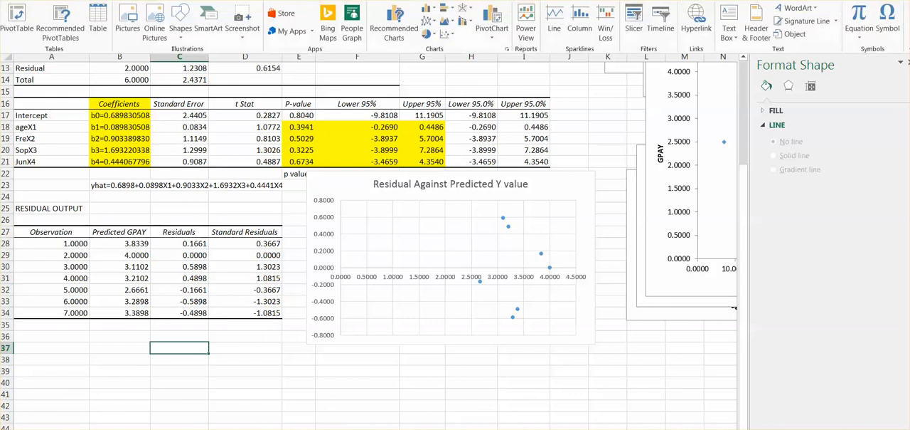
{"action": "left_click", "coordinate": [446, 34]}
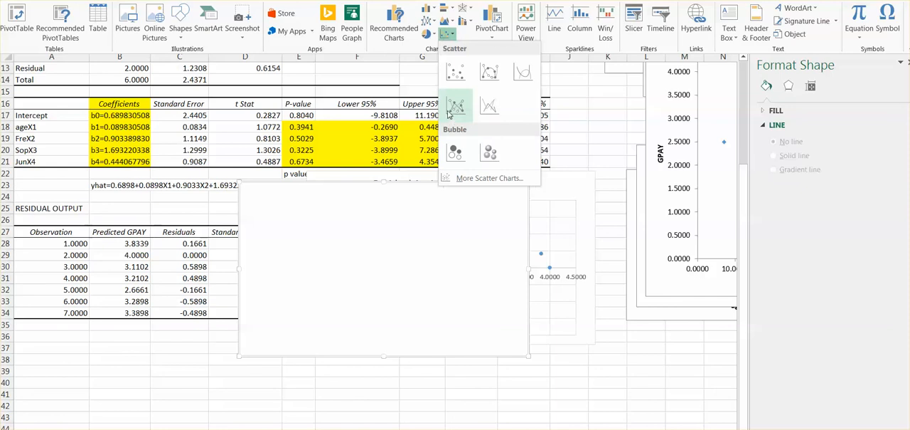
{"action": "left_click", "coordinate": [451, 113]}
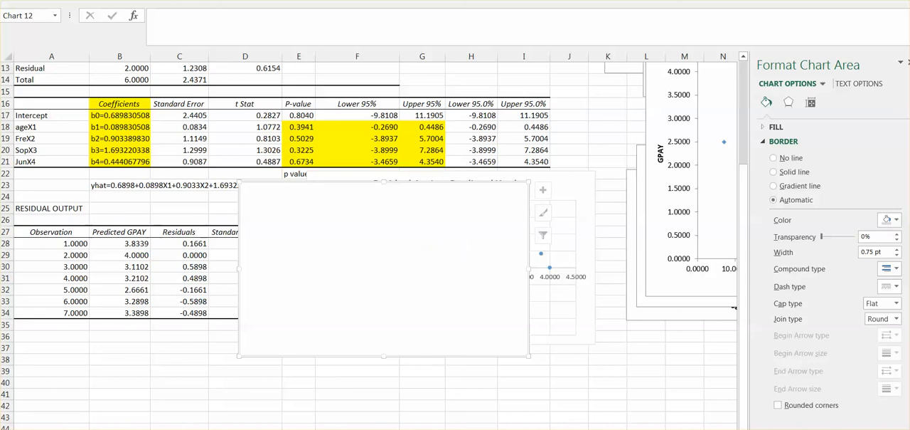
Step: Add a data series to the empty chart with the observation numbers in A28:A34 as its X values
{"action": "left_click", "coordinate": [305, 1]}
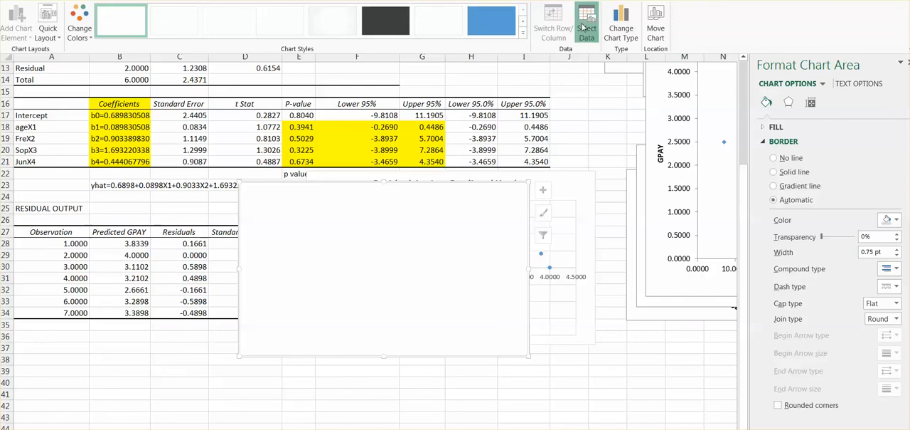
{"action": "left_click", "coordinate": [586, 27]}
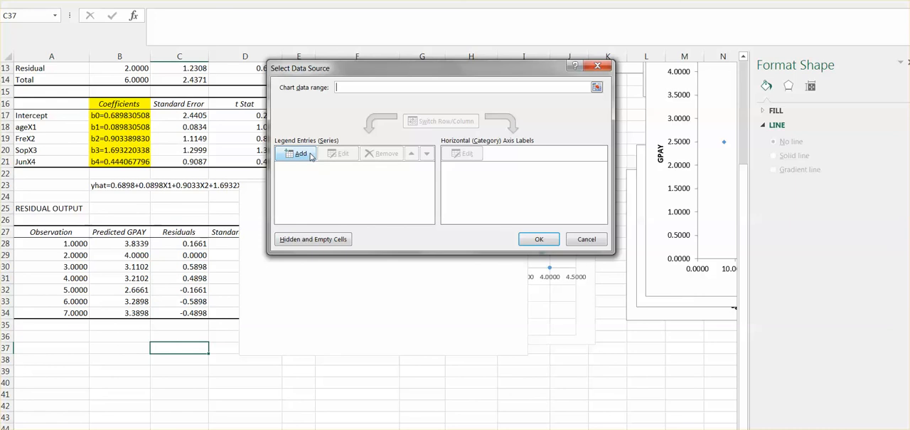
{"action": "left_click", "coordinate": [294, 163]}
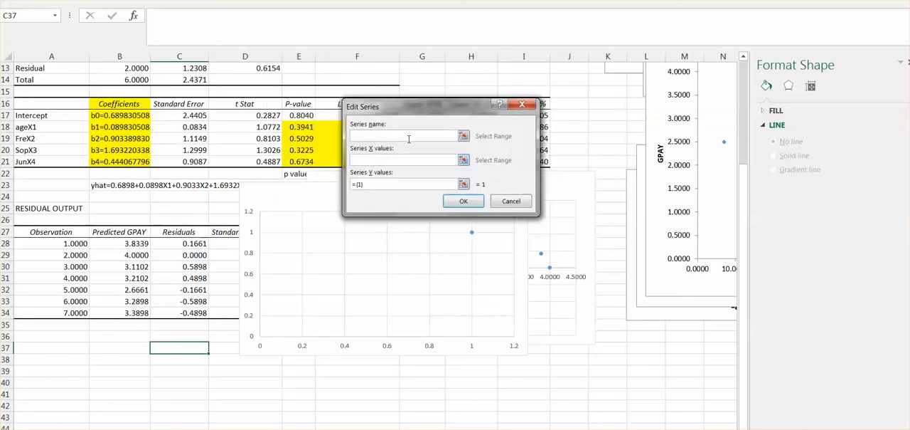
{"action": "left_click_drag", "start_coordinate": [395, 109], "coordinate": [286, 187]}
{"action": "left_click", "coordinate": [265, 239]}
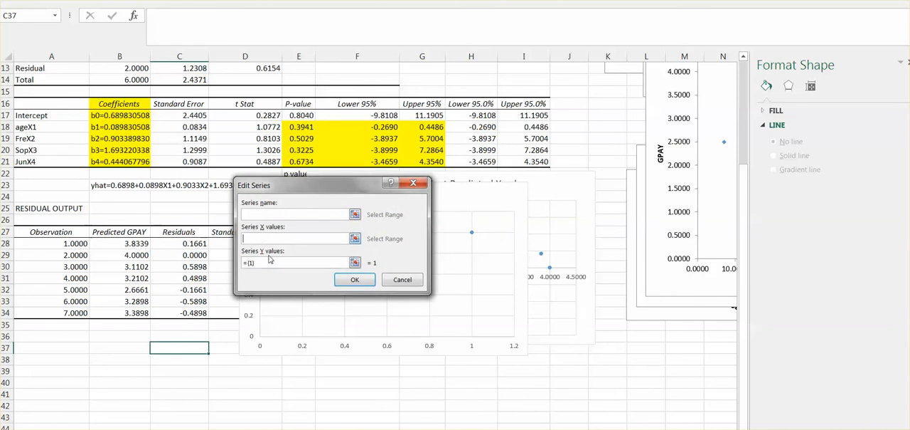
{"action": "left_click", "coordinate": [271, 261]}
{"action": "left_click", "coordinate": [356, 242]}
{"action": "left_click", "coordinate": [69, 243]}
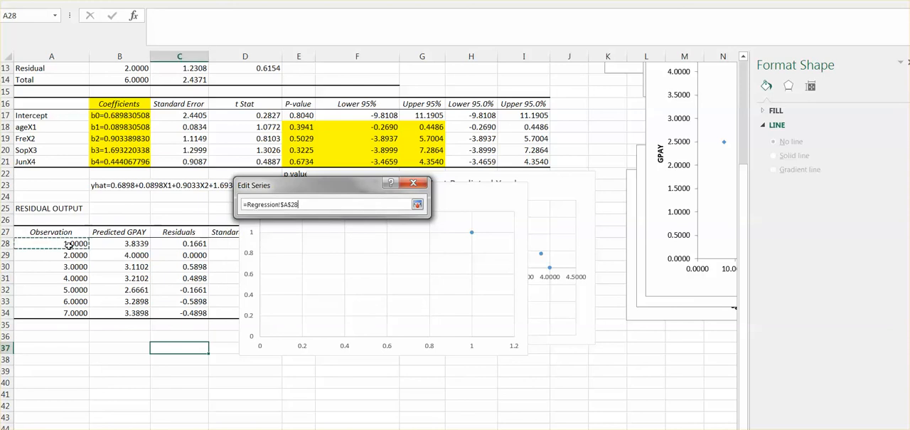
{"action": "left_click_drag", "start_coordinate": [69, 243], "coordinate": [76, 313]}
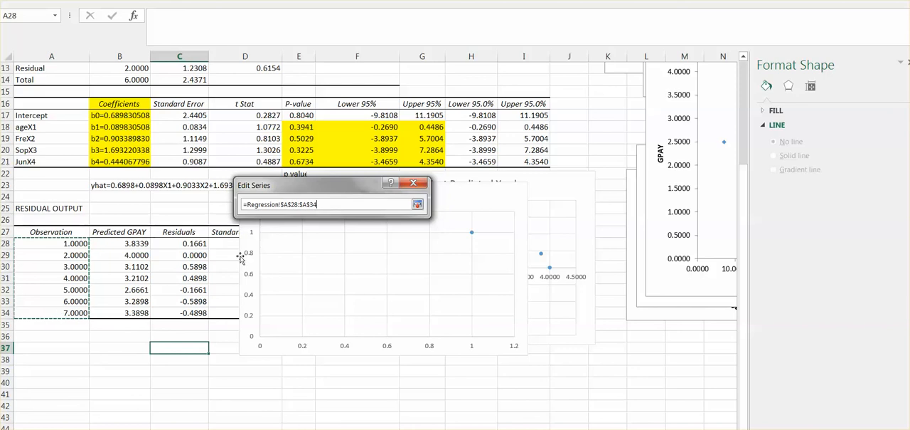
{"action": "left_click", "coordinate": [419, 205]}
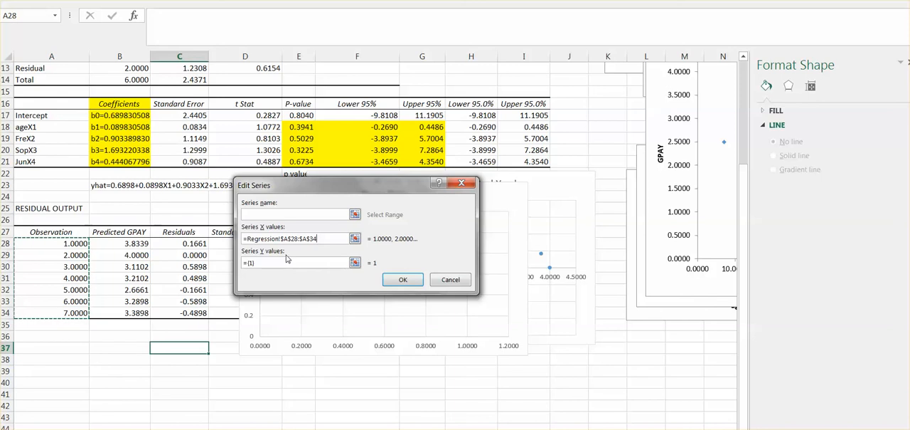
Step: Set the series Y values to the residuals in C28:C34 and apply the chart's data source
{"action": "left_click", "coordinate": [355, 263]}
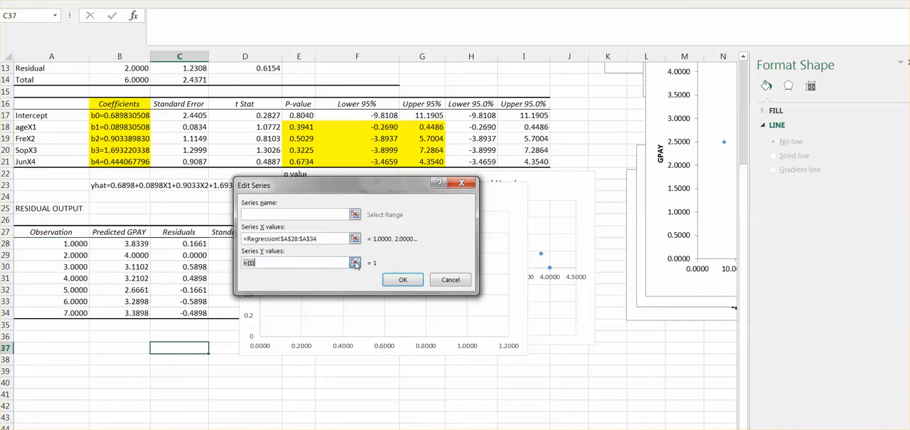
{"action": "left_click", "coordinate": [187, 244]}
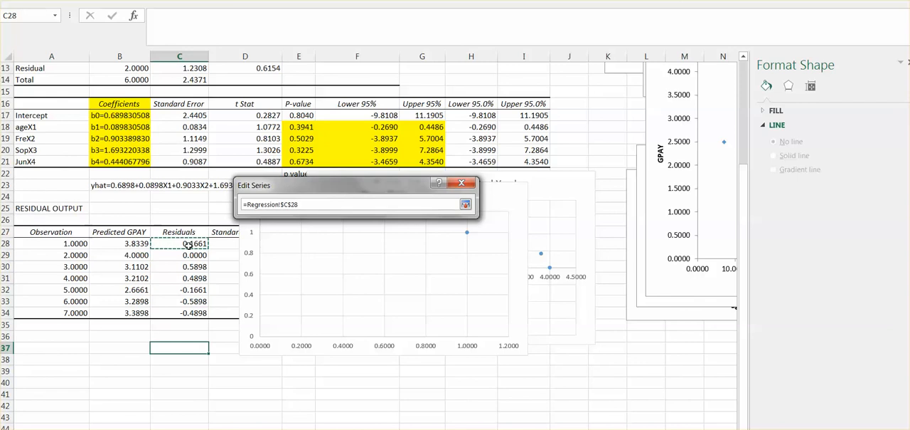
{"action": "left_click_drag", "start_coordinate": [188, 244], "coordinate": [185, 311]}
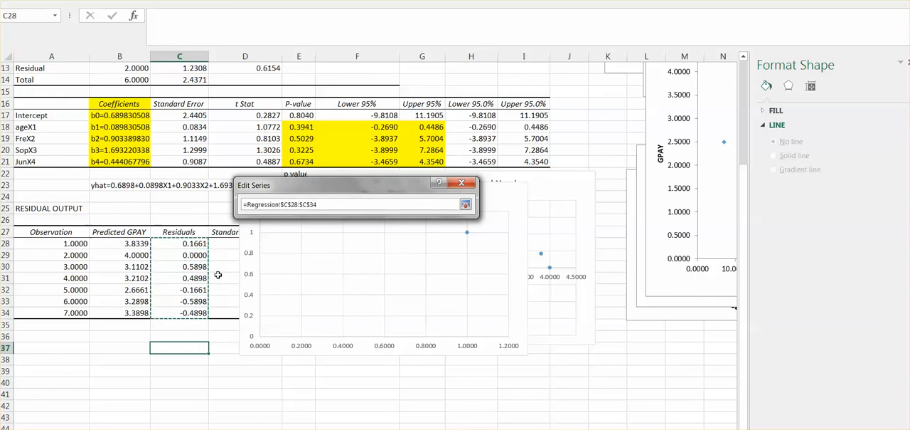
{"action": "left_click", "coordinate": [465, 205]}
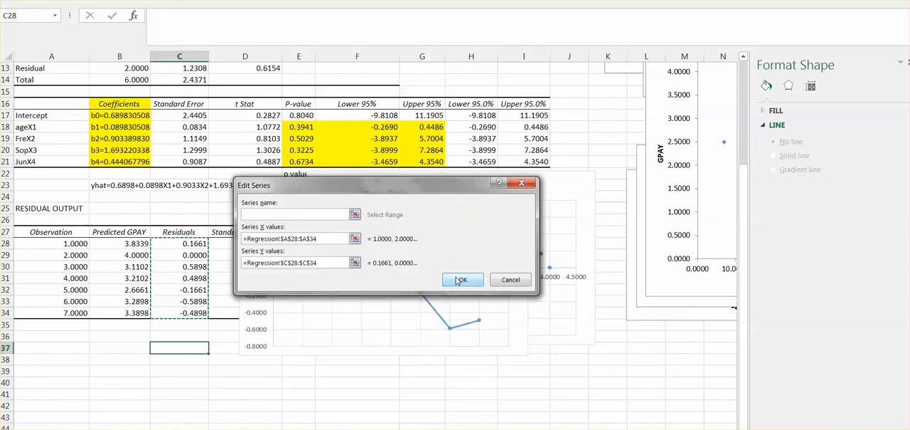
{"action": "left_click", "coordinate": [459, 280]}
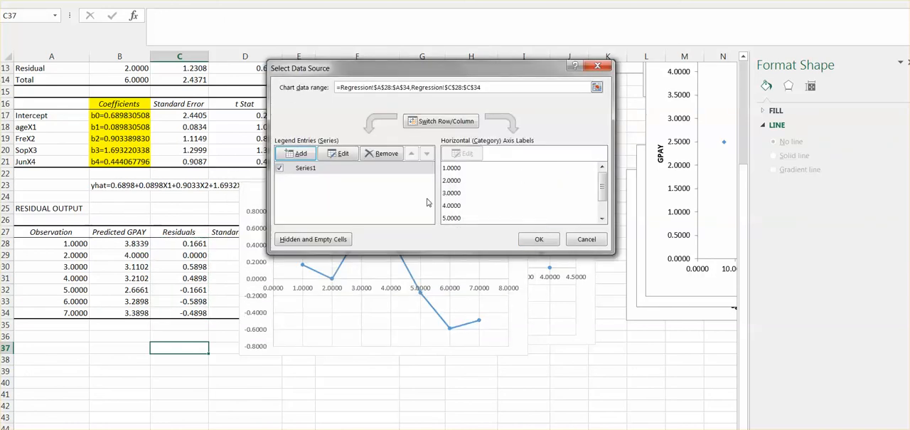
{"action": "left_click", "coordinate": [539, 239]}
Step: Shift the new line-and-marker chart slightly and change its title to "Residual Against Order Plote"
{"action": "left_click_drag", "start_coordinate": [429, 186], "coordinate": [413, 183]}
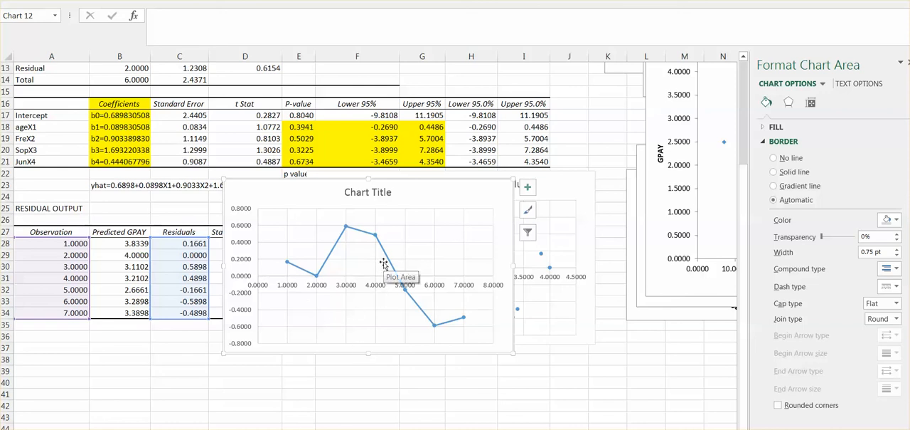
{"action": "left_click", "coordinate": [357, 195]}
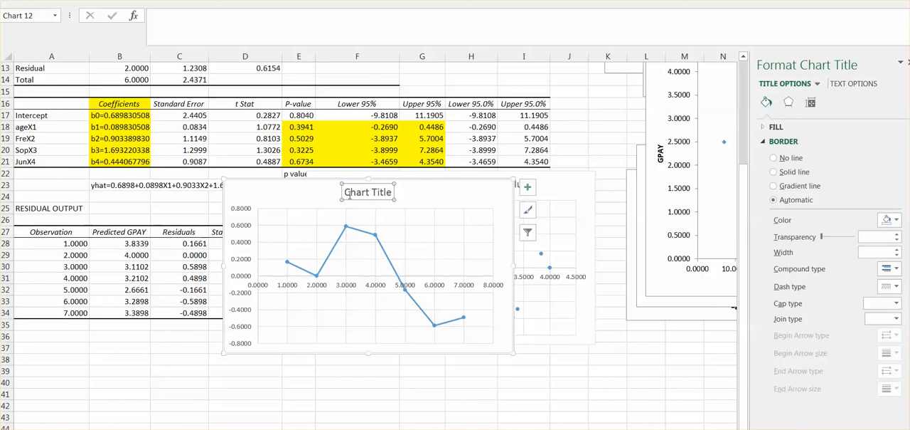
{"action": "left_click", "coordinate": [347, 194]}
{"action": "triple_click", "coordinate": [357, 195]}
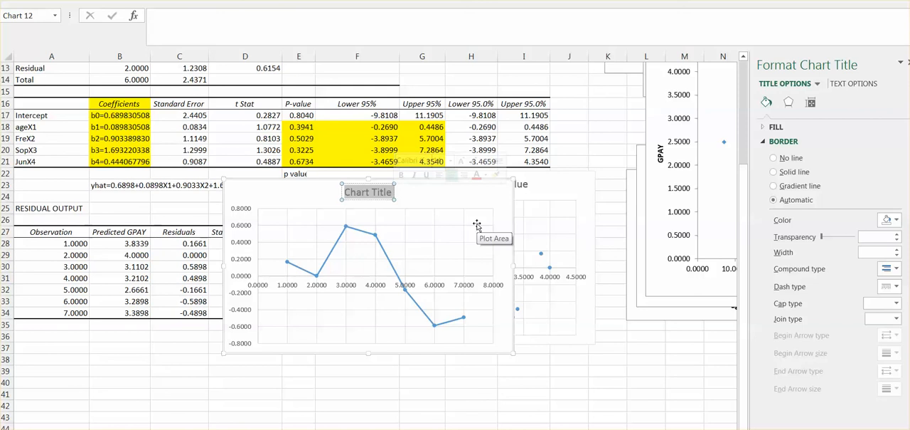
{"action": "type", "text": "Re"}
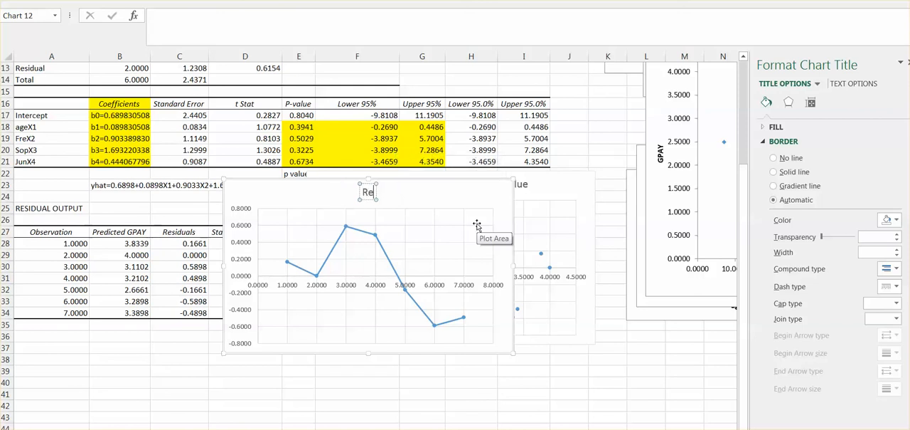
{"action": "type", "text": "sidual A"}
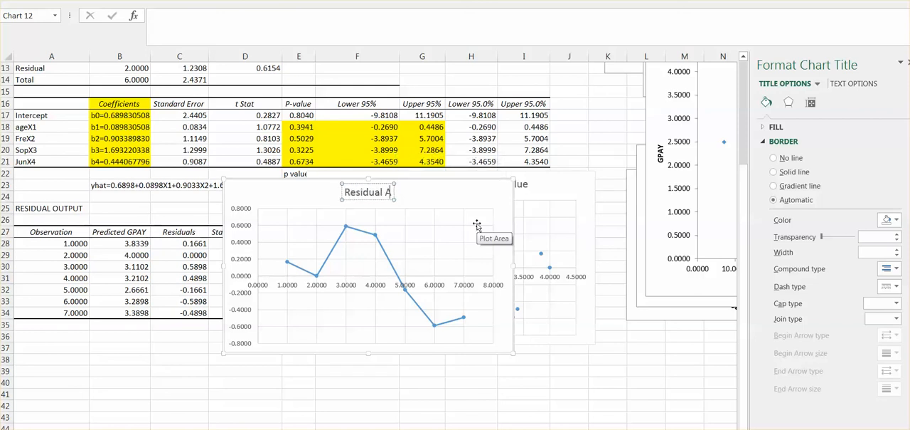
{"action": "type", "text": "gainst"}
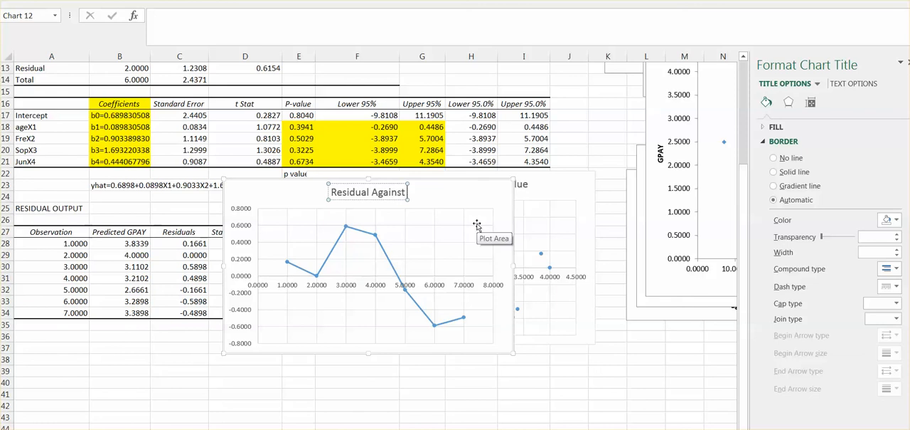
{"action": "type", "text": " Order p"}
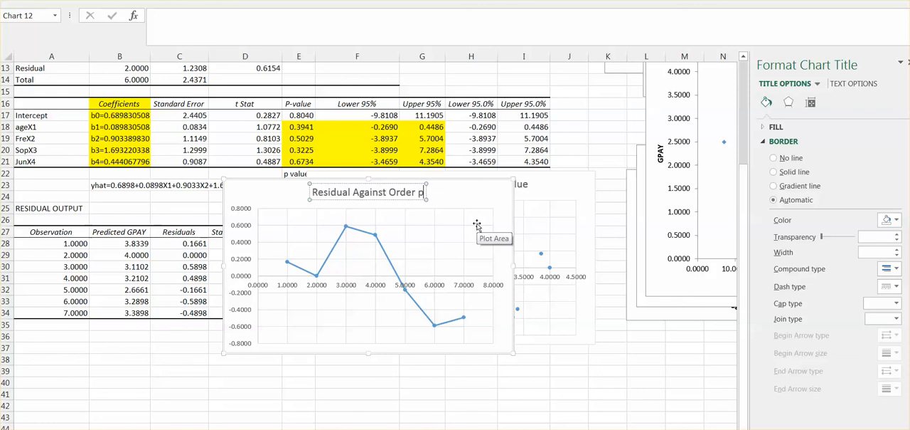
{"action": "key", "text": "BackSpace"}
{"action": "key", "text": "BackSpace"}
{"action": "type", "text": "Pol"}
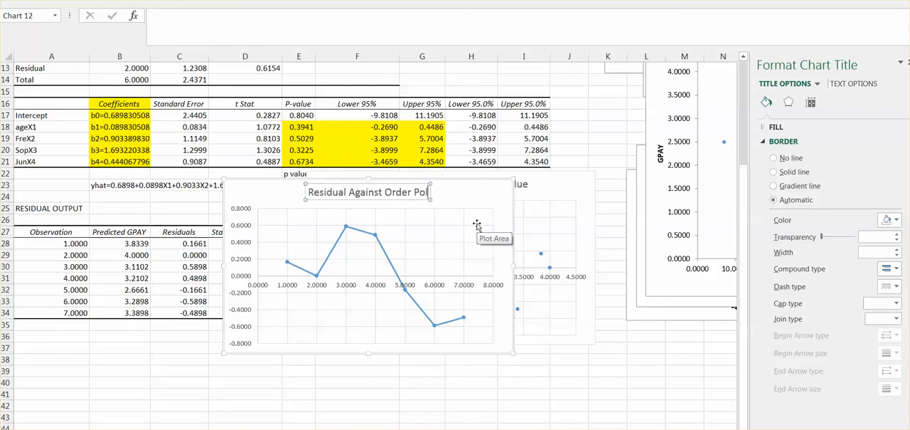
{"action": "key", "text": "BackSpace"}
{"action": "type", "text": "lote"}
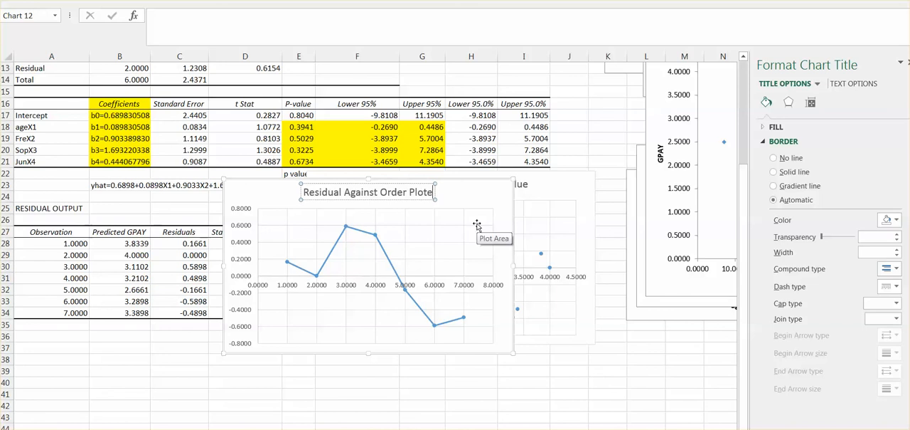